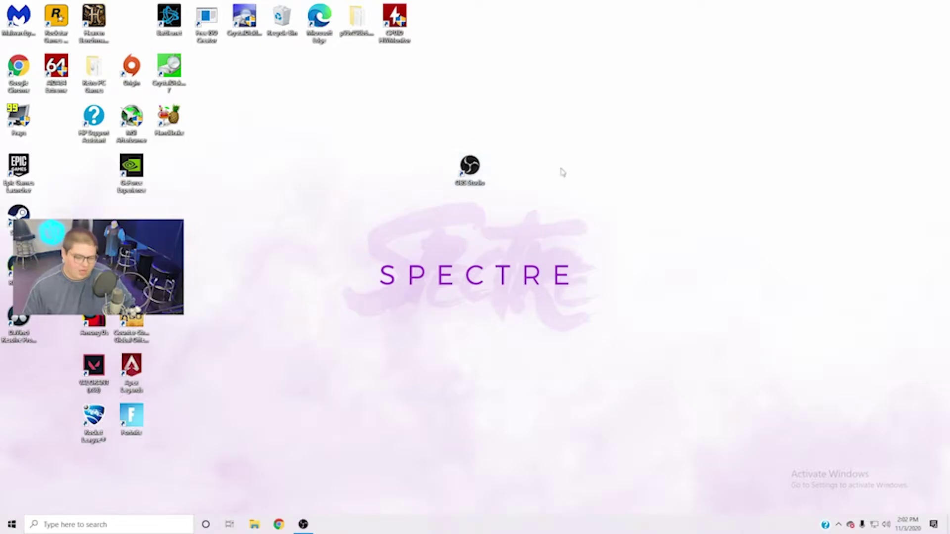
- Launch Chrome maximized and go to periphio.com
{"action": "left_click", "coordinate": [280, 523]}
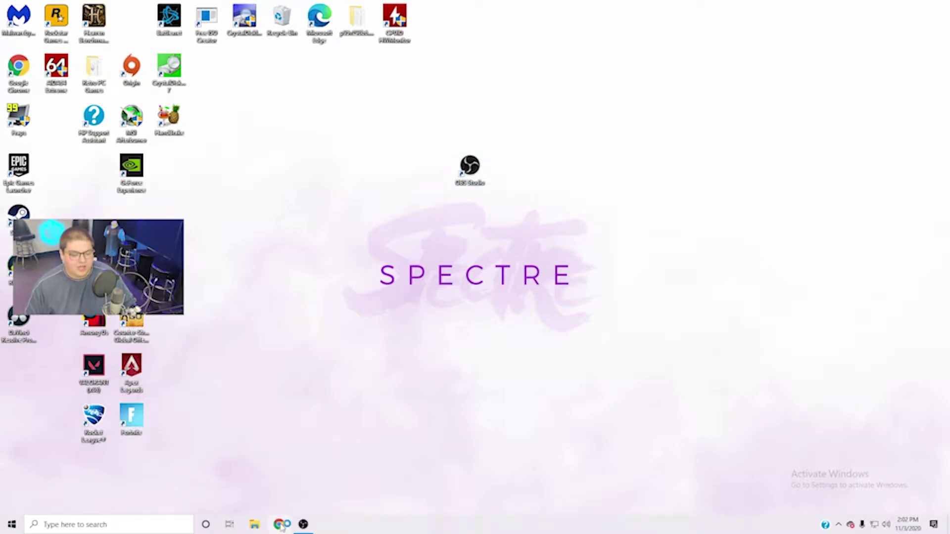
{"action": "left_click_drag", "start_coordinate": [346, 99], "coordinate": [306, 9]}
{"action": "type", "text": "peri"}
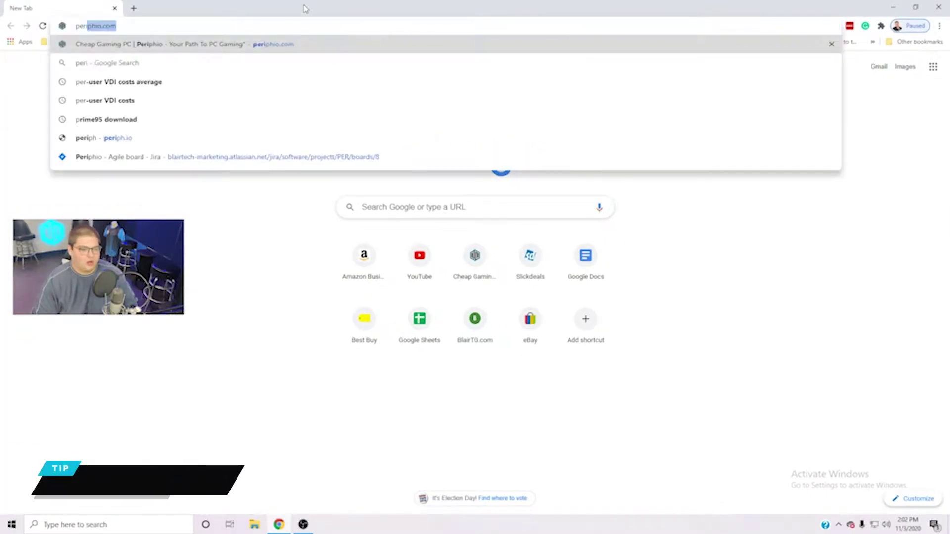
{"action": "type", "text": "ph"}
{"action": "key", "text": "Return"}
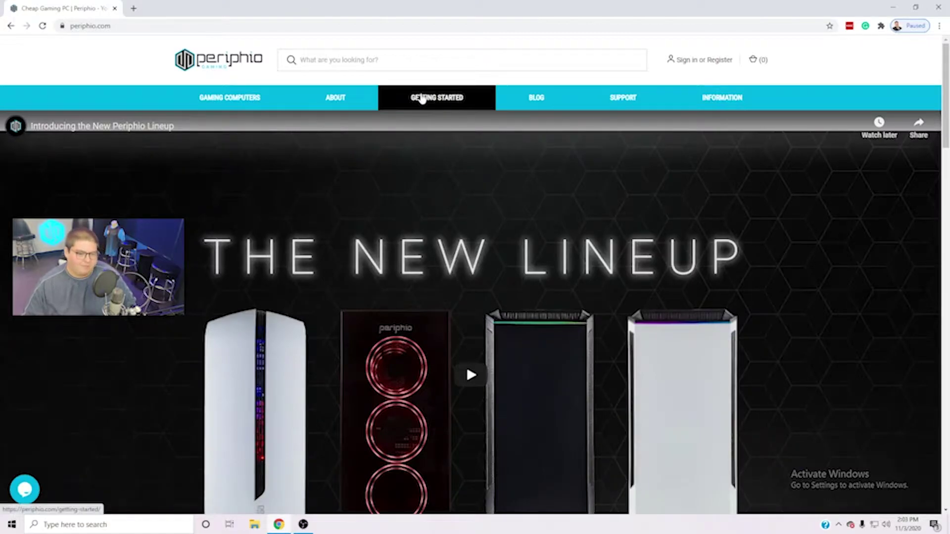
- From Periphio's Getting Started page, follow the free streamer tools link to the OBS Studio download page
{"action": "left_click", "coordinate": [421, 98]}
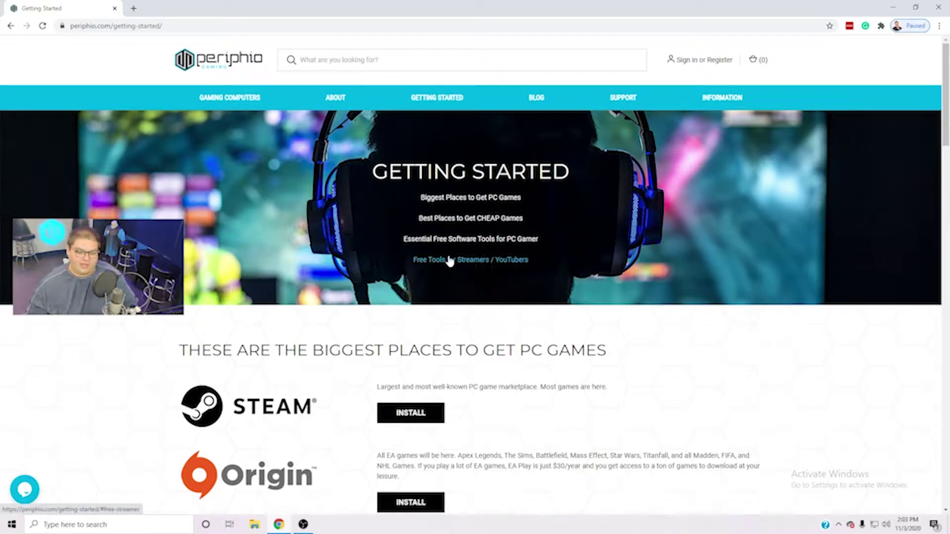
{"action": "left_click", "coordinate": [484, 261]}
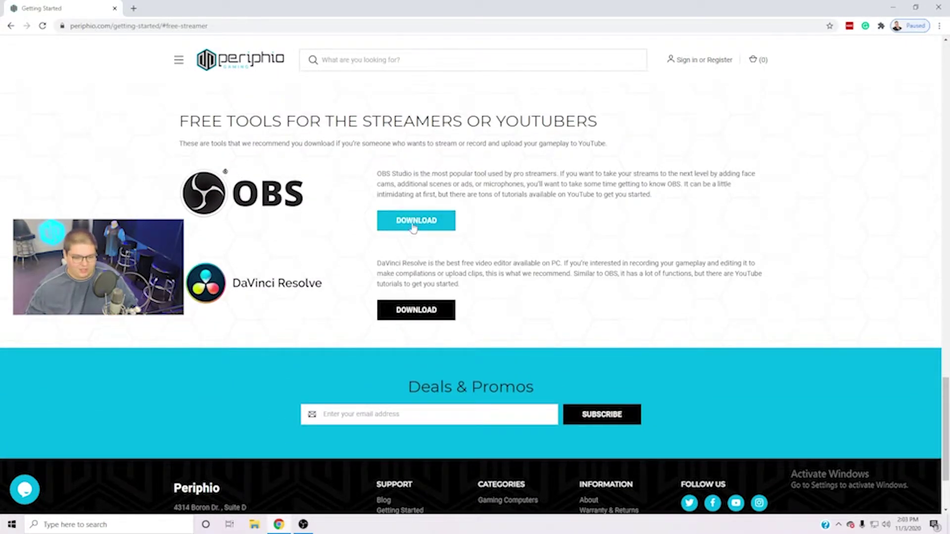
{"action": "left_click", "coordinate": [408, 225]}
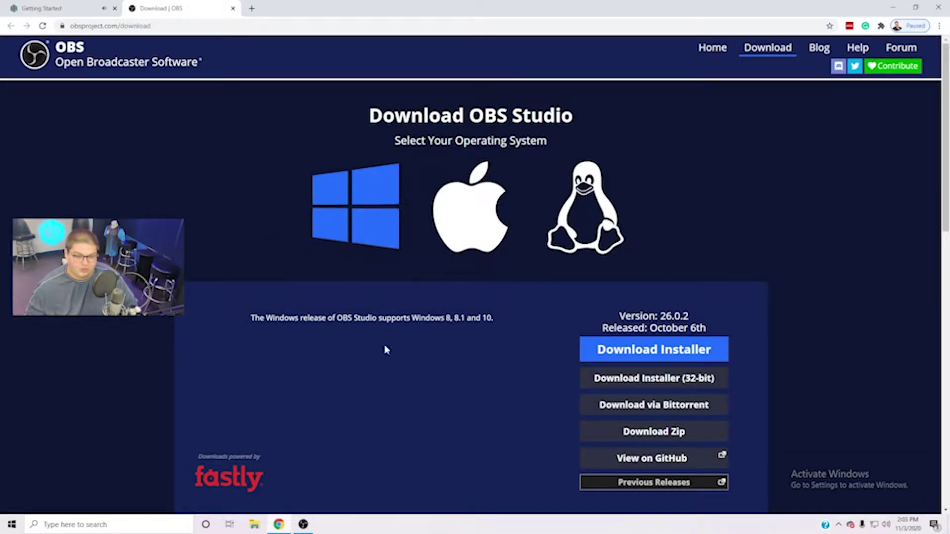
- Scroll the OBS 26.0.2 download page, close Chrome, and bring OBS Studio back up
{"action": "scroll", "coordinate": [391, 371], "scroll_direction": "down", "scroll_amount": 1}
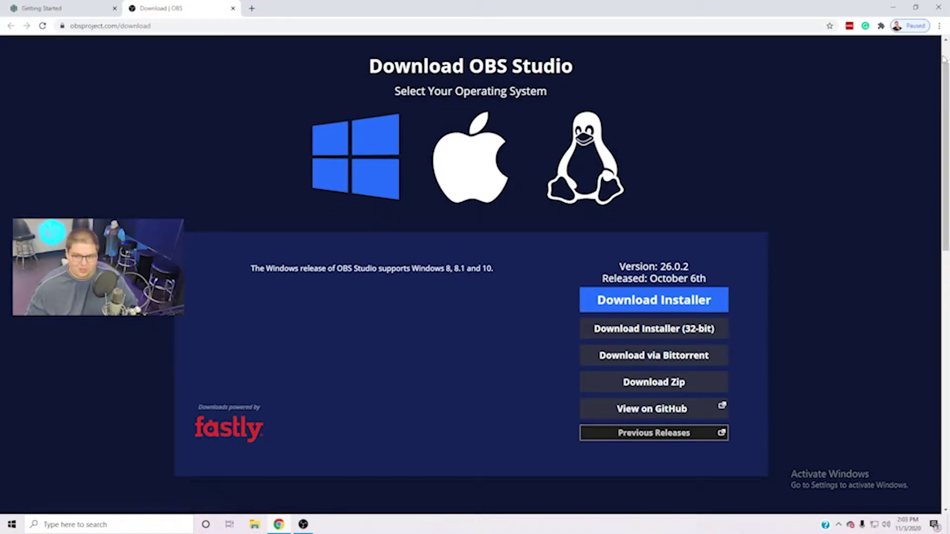
{"action": "left_click", "coordinate": [940, 8]}
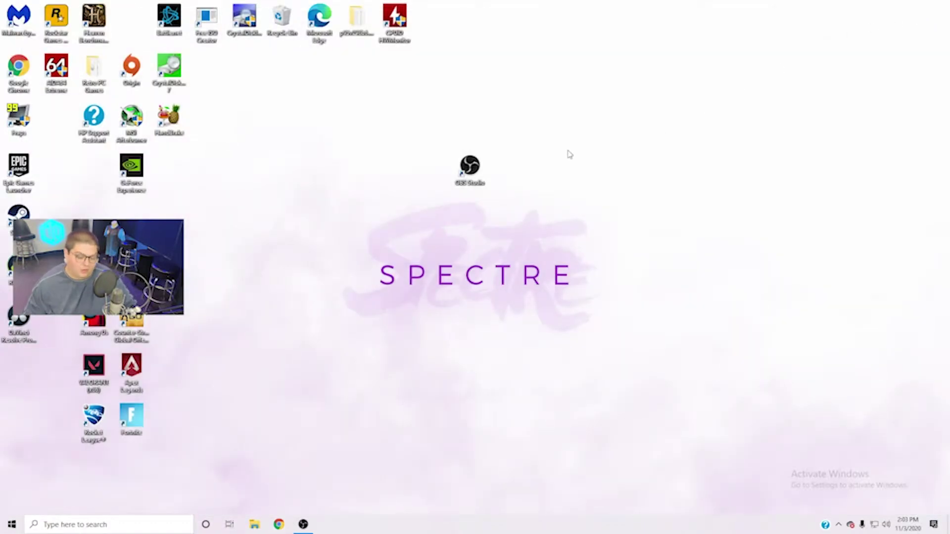
{"action": "left_click_drag", "start_coordinate": [562, 136], "coordinate": [493, 206]}
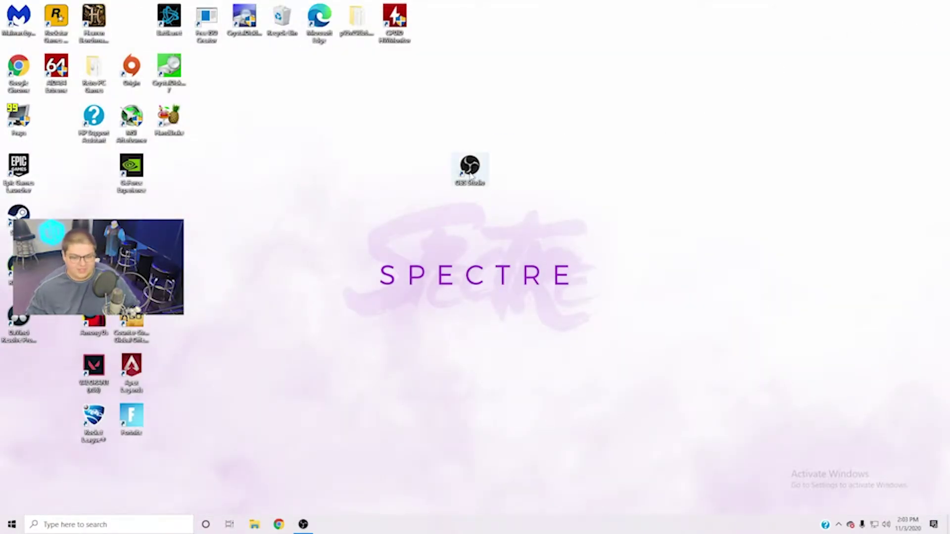
{"action": "left_click", "coordinate": [303, 525]}
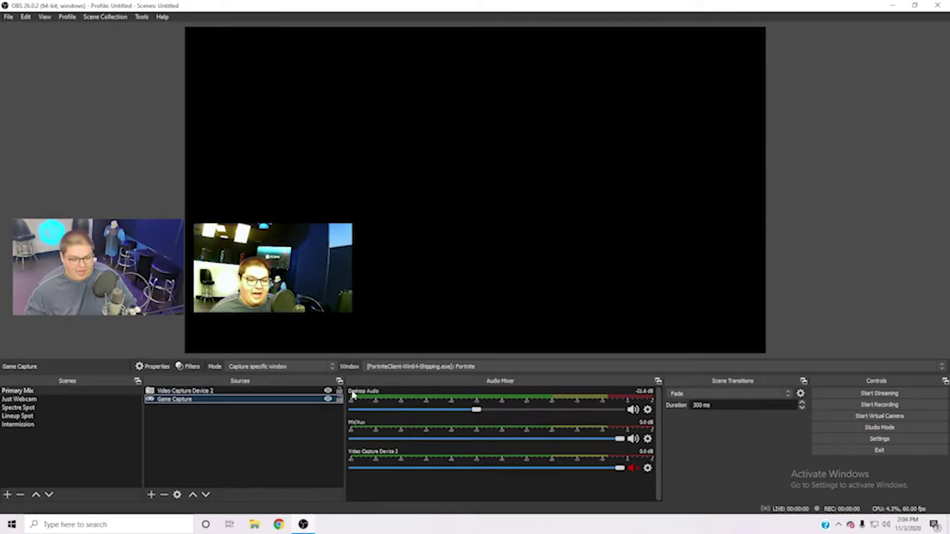
{"action": "left_click", "coordinate": [433, 368]}
{"action": "left_click", "coordinate": [433, 368]}
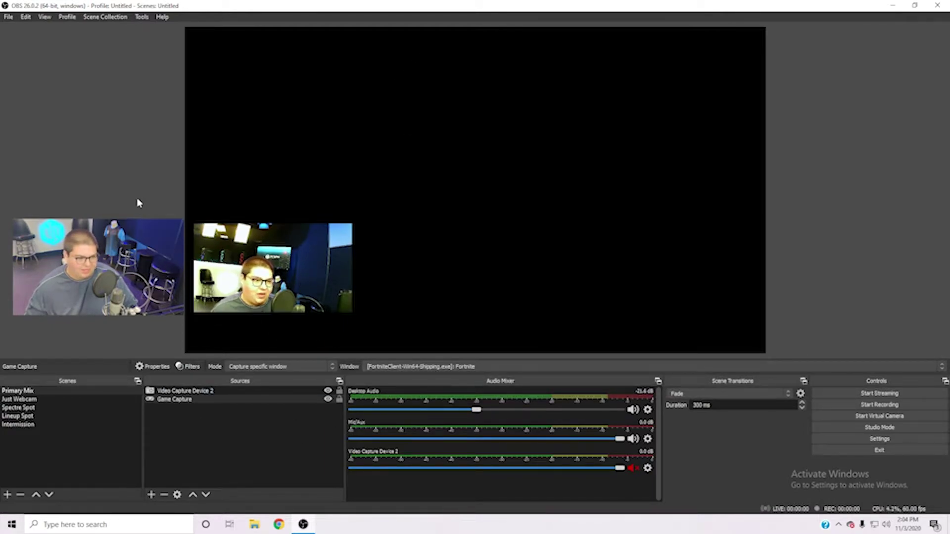
{"action": "left_click", "coordinate": [11, 18]}
{"action": "left_click", "coordinate": [11, 18]}
{"action": "left_click_drag", "start_coordinate": [54, 6], "coordinate": [60, 8]}
{"action": "double_click", "coordinate": [59, 7]}
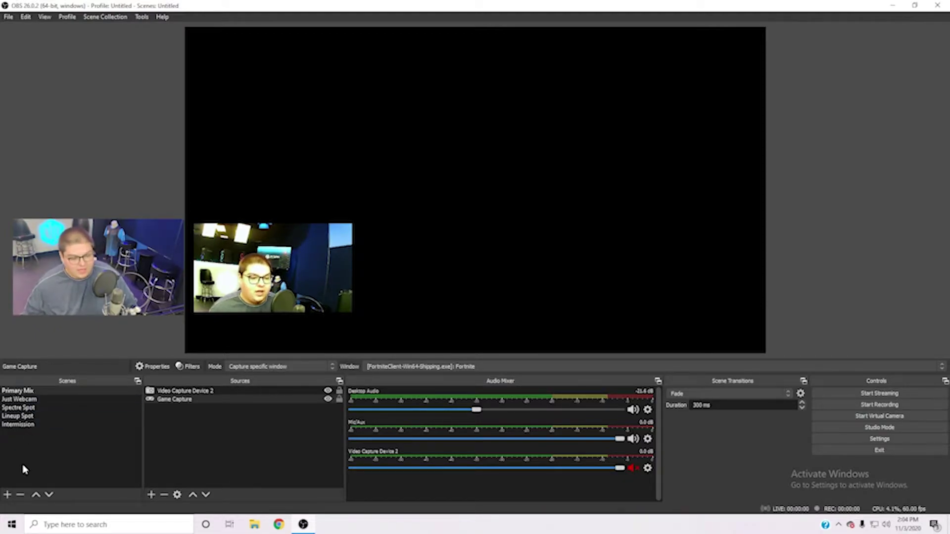
- Add a scene named 'Game', replacing the default 'Scene 2' name
{"action": "left_click", "coordinate": [7, 495]}
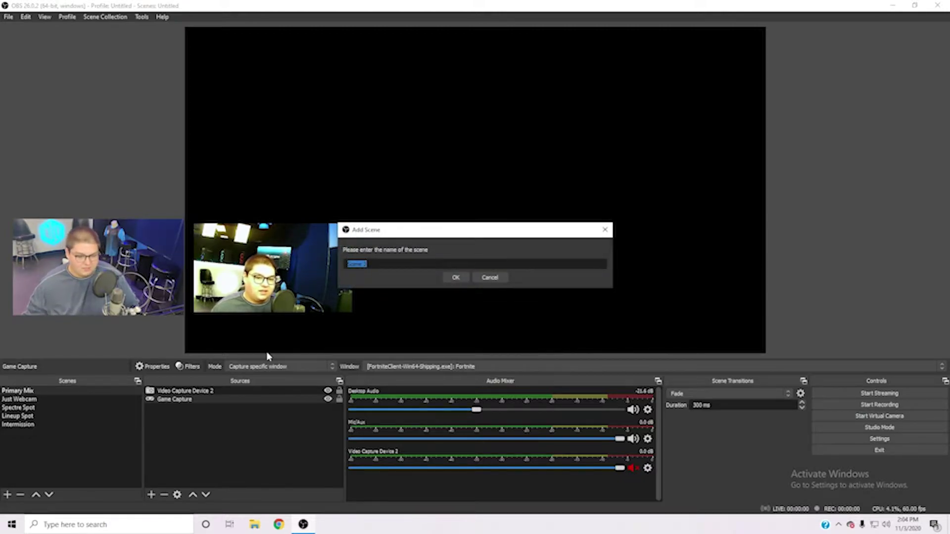
{"action": "left_click", "coordinate": [387, 263]}
{"action": "double_click", "coordinate": [388, 263]}
{"action": "left_click", "coordinate": [389, 263]}
{"action": "left_click_drag", "start_coordinate": [393, 261], "coordinate": [342, 262]}
{"action": "type", "text": "Game"}
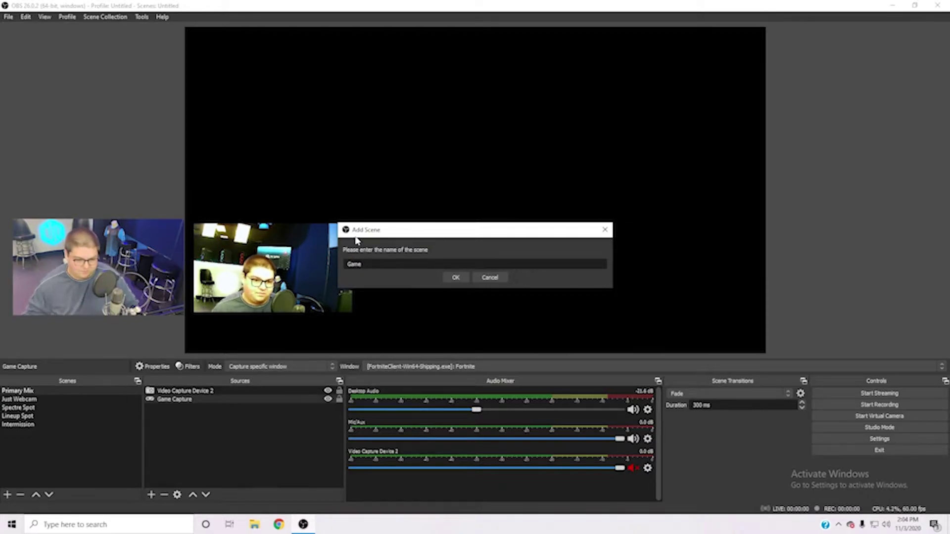
{"action": "left_click", "coordinate": [454, 280]}
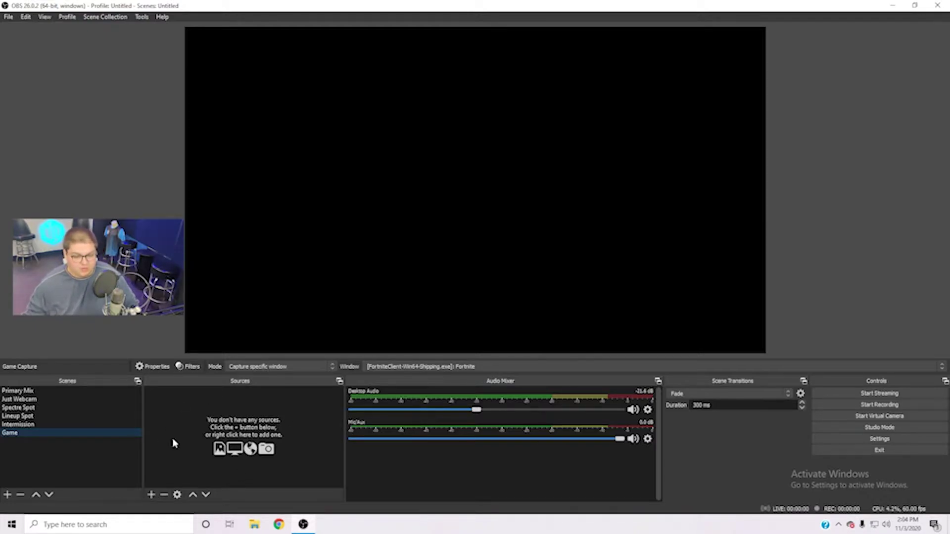
- Choose Display Capture from the Sources add menu to start a new source
{"action": "left_click", "coordinate": [151, 495]}
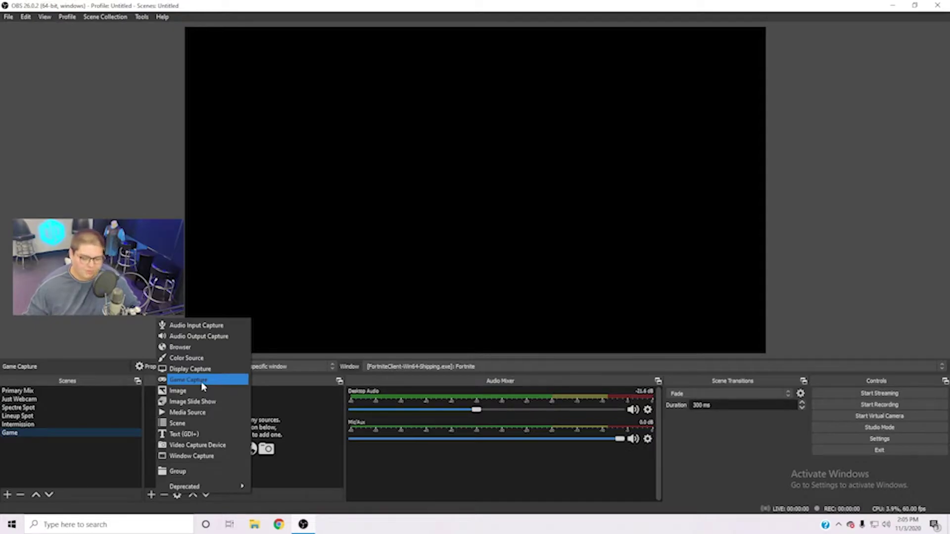
{"action": "left_click", "coordinate": [199, 368]}
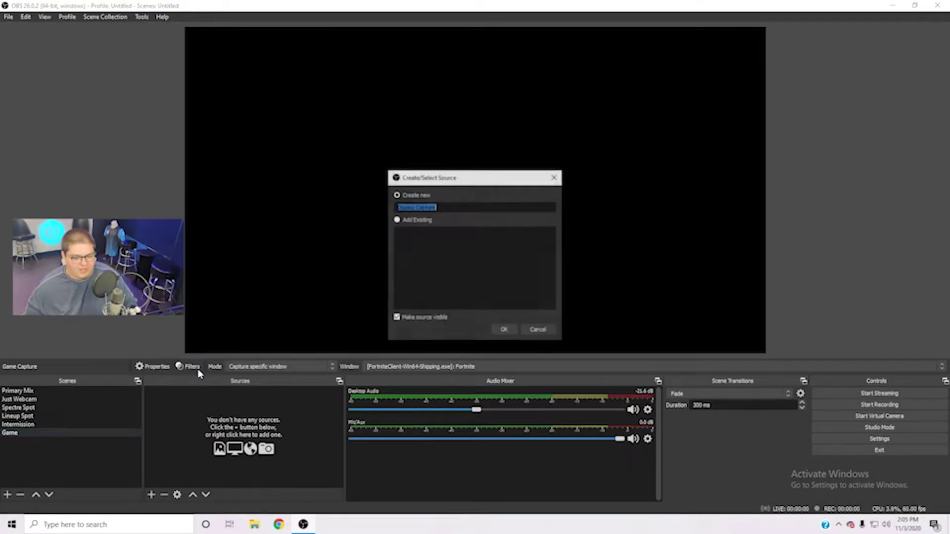
{"action": "left_click", "coordinate": [504, 330]}
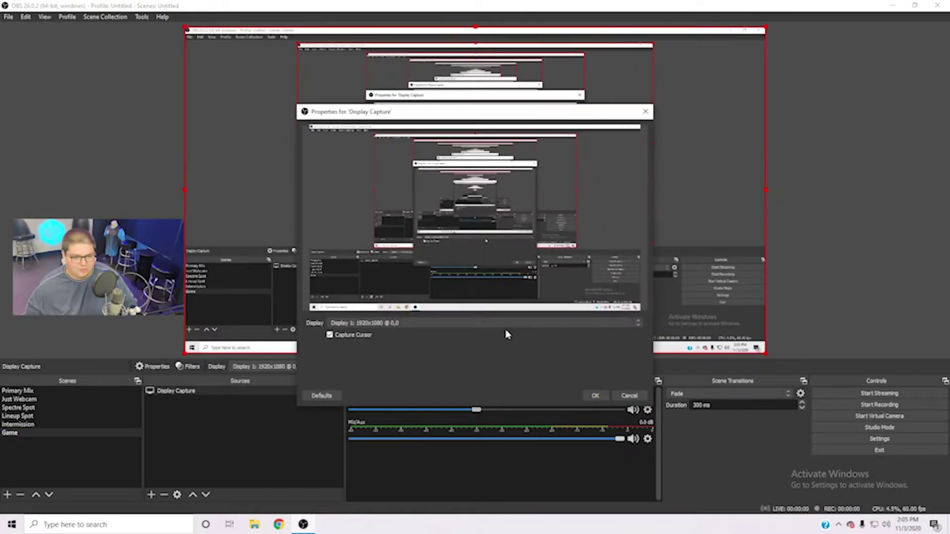
{"action": "left_click", "coordinate": [595, 396]}
{"action": "left_click", "coordinate": [170, 165]}
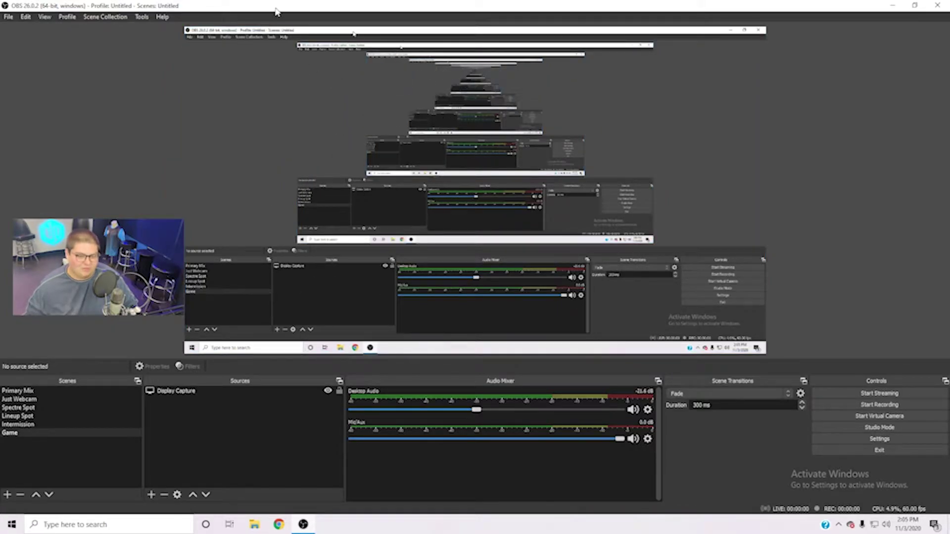
{"action": "left_click_drag", "start_coordinate": [276, 12], "coordinate": [437, 1]}
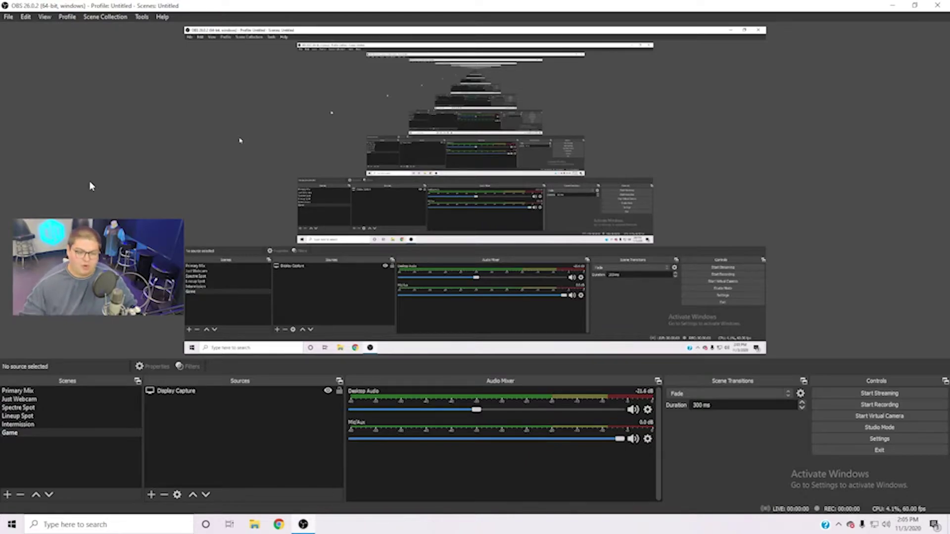
- Add a Video Capture Device source with the default name, keeping USB Camera as the device
{"action": "left_click", "coordinate": [151, 495]}
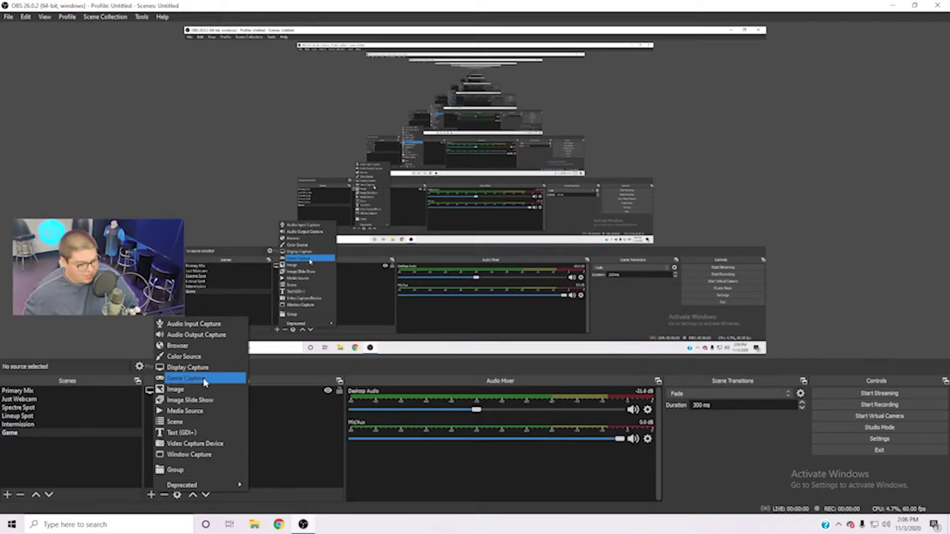
{"action": "left_click", "coordinate": [207, 447]}
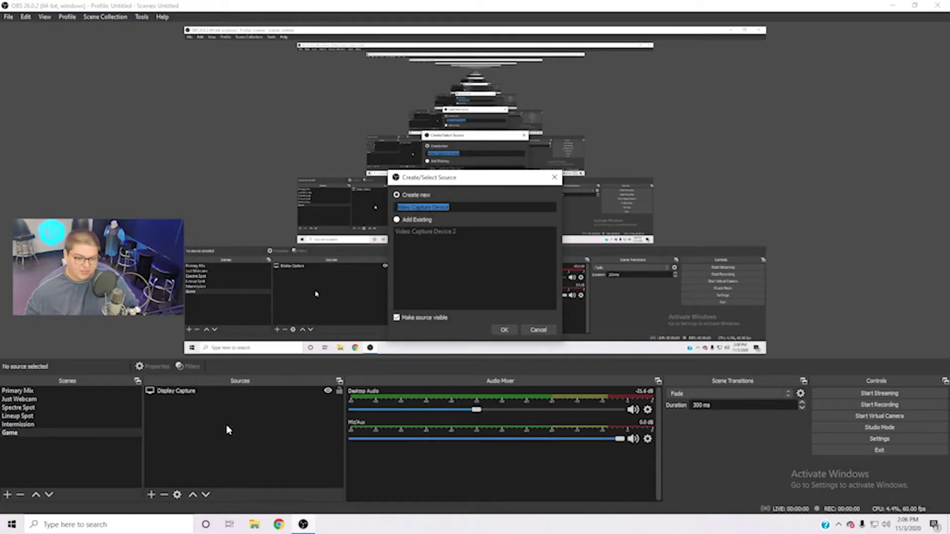
{"action": "left_click", "coordinate": [505, 330]}
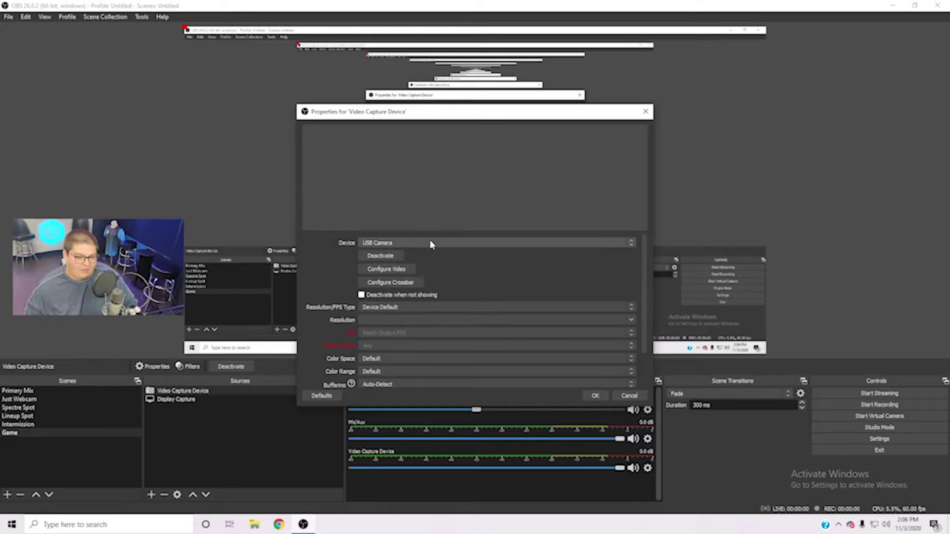
{"action": "left_click", "coordinate": [429, 243]}
{"action": "left_click", "coordinate": [430, 247]}
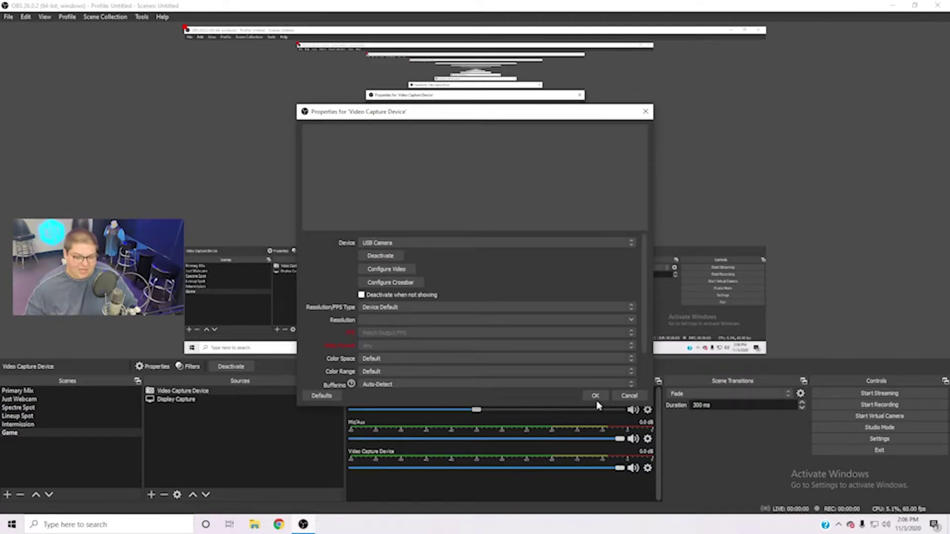
{"action": "left_click", "coordinate": [629, 397]}
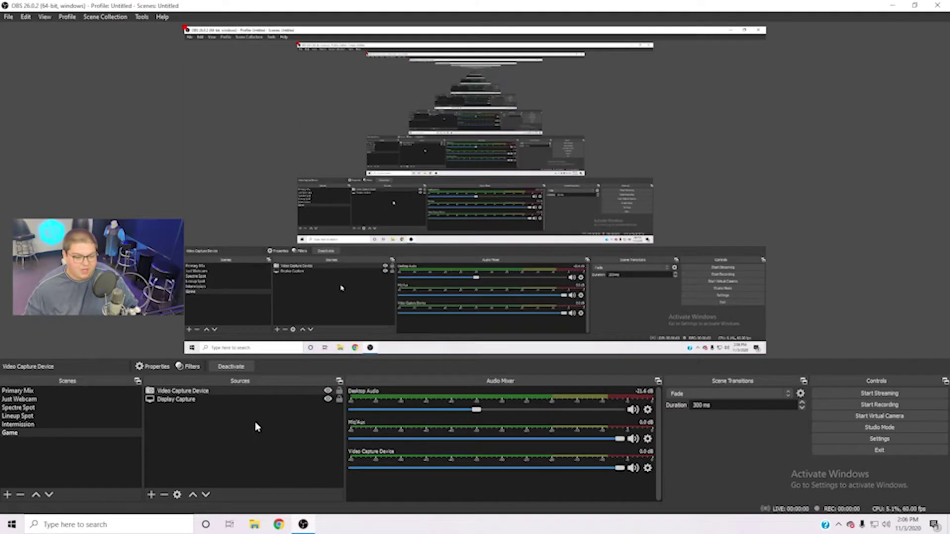
- Remove the new Video Capture Device source from the Game scene
{"action": "right_click", "coordinate": [239, 394]}
{"action": "left_click", "coordinate": [223, 456]}
{"action": "left_click", "coordinate": [204, 392]}
{"action": "left_click", "coordinate": [164, 495]}
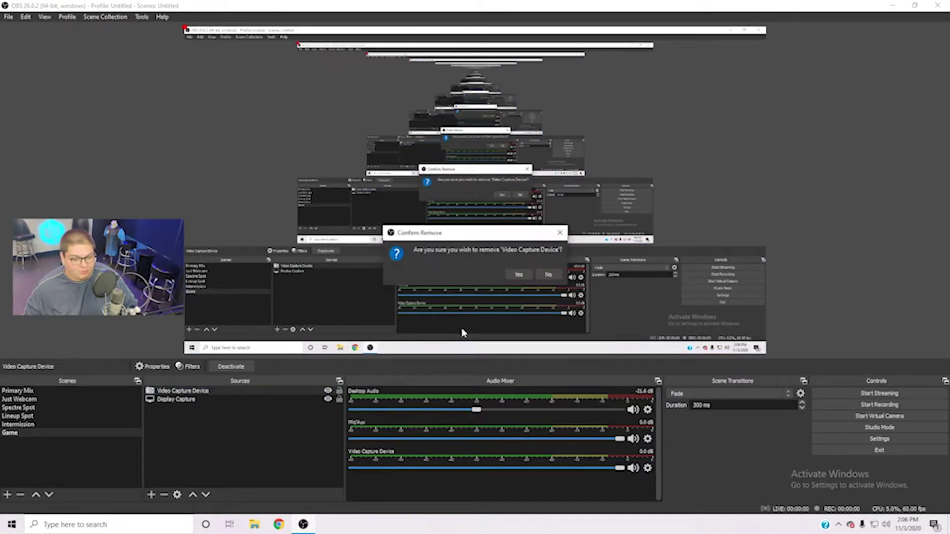
{"action": "left_click", "coordinate": [519, 274]}
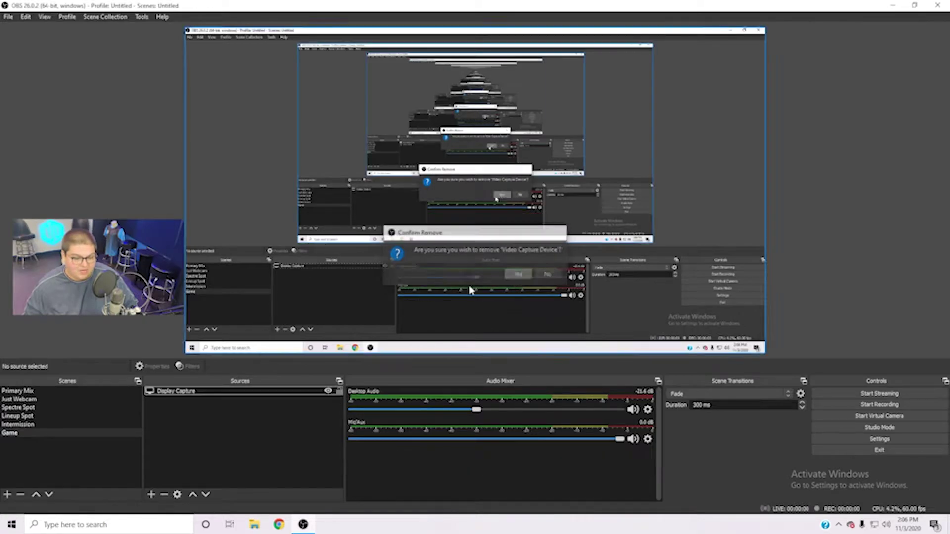
- Add the existing Video Capture Device 2 webcam to the Game scene
{"action": "left_click", "coordinate": [151, 495]}
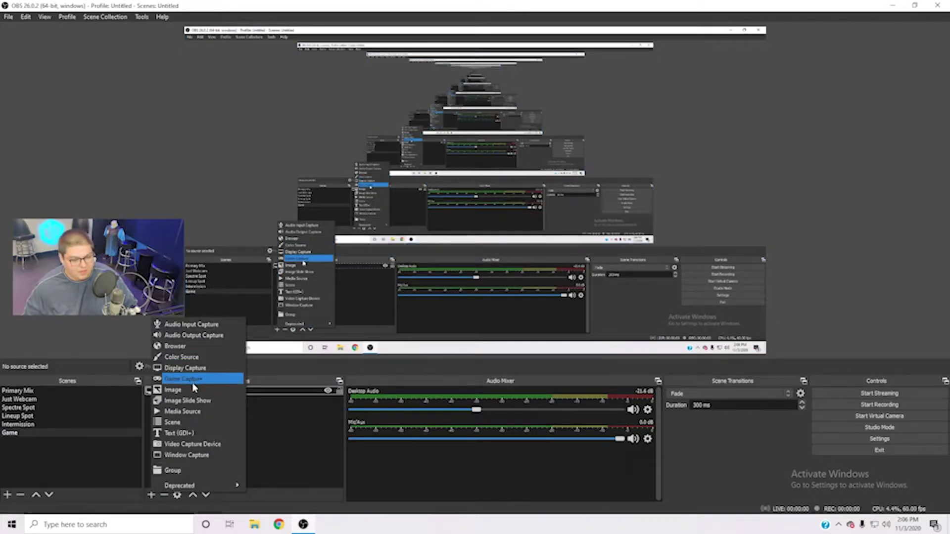
{"action": "left_click", "coordinate": [197, 444]}
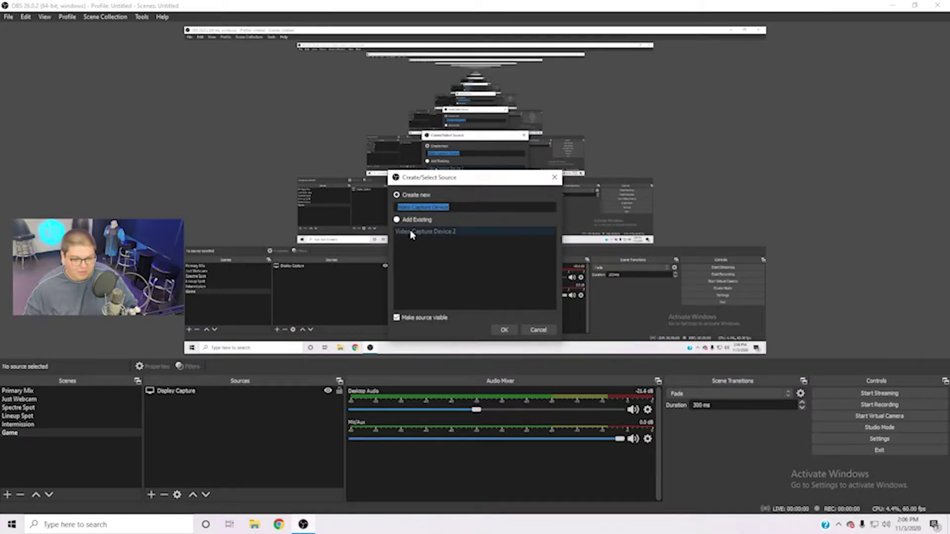
{"action": "left_click", "coordinate": [397, 220]}
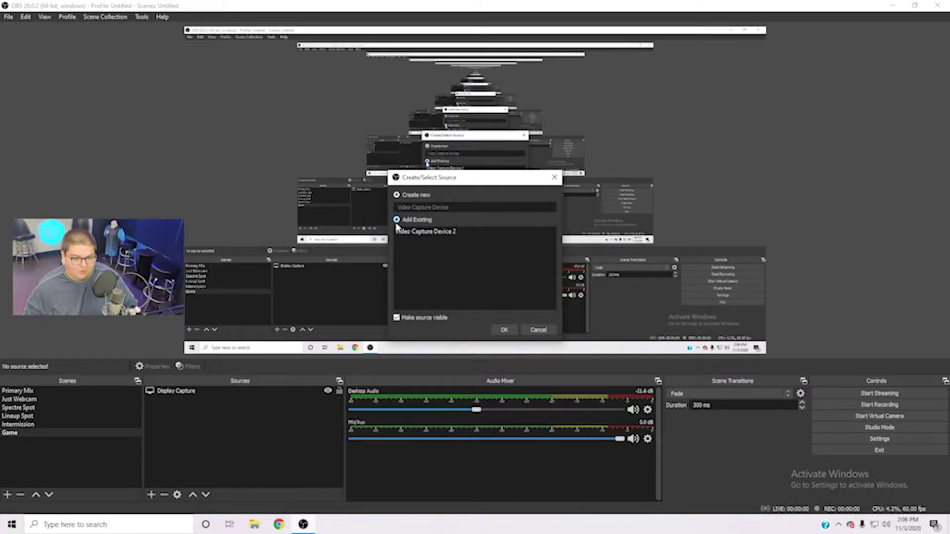
{"action": "left_click", "coordinate": [504, 330]}
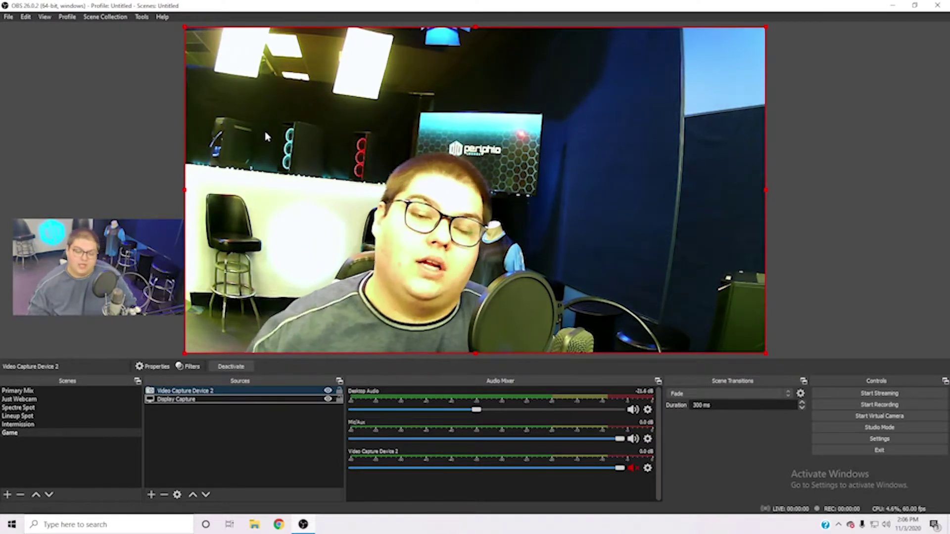
- Shrink the webcam to a small overlay on the preview's left side and un-maximize OBS
{"action": "left_click", "coordinate": [184, 27]}
{"action": "left_click_drag", "start_coordinate": [185, 27], "coordinate": [610, 275]}
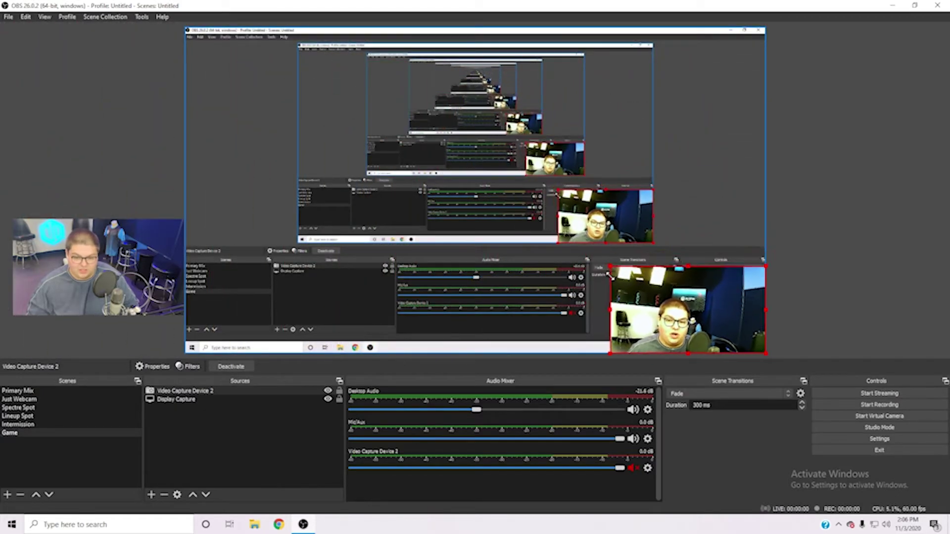
{"action": "left_click_drag", "start_coordinate": [648, 302], "coordinate": [245, 216]}
{"action": "left_click", "coordinate": [381, 168]}
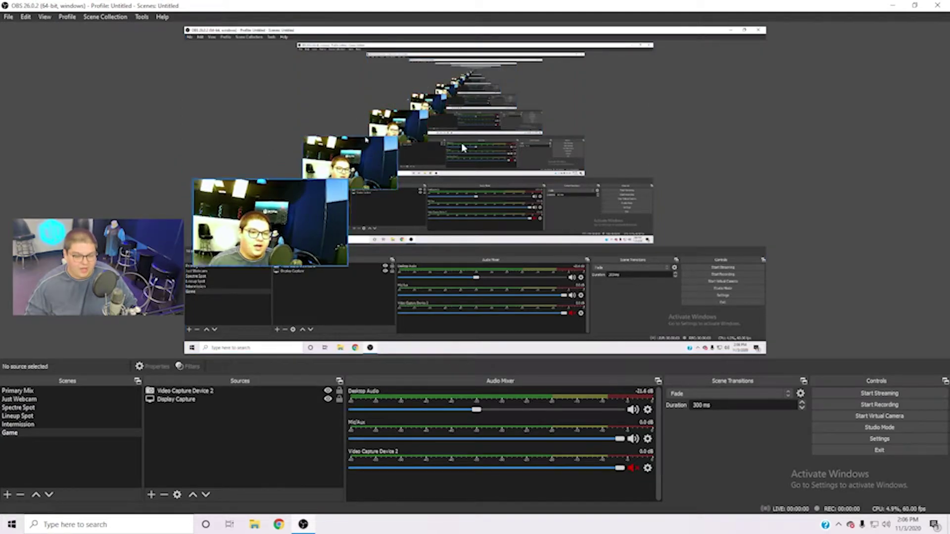
{"action": "left_click_drag", "start_coordinate": [564, 5], "coordinate": [554, 69]}
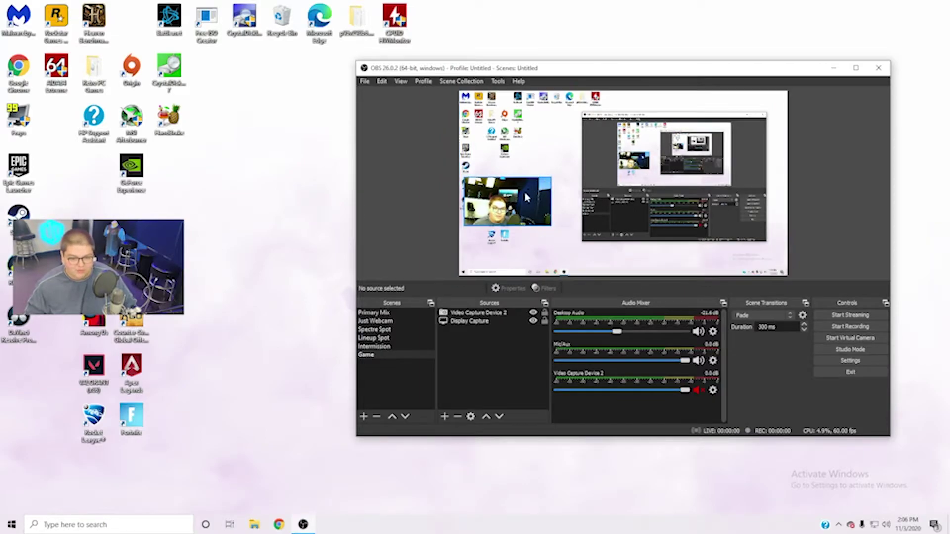
- Move the webcam overlay a few pixels down and right, then deselect it
{"action": "left_click_drag", "start_coordinate": [514, 198], "coordinate": [517, 203]}
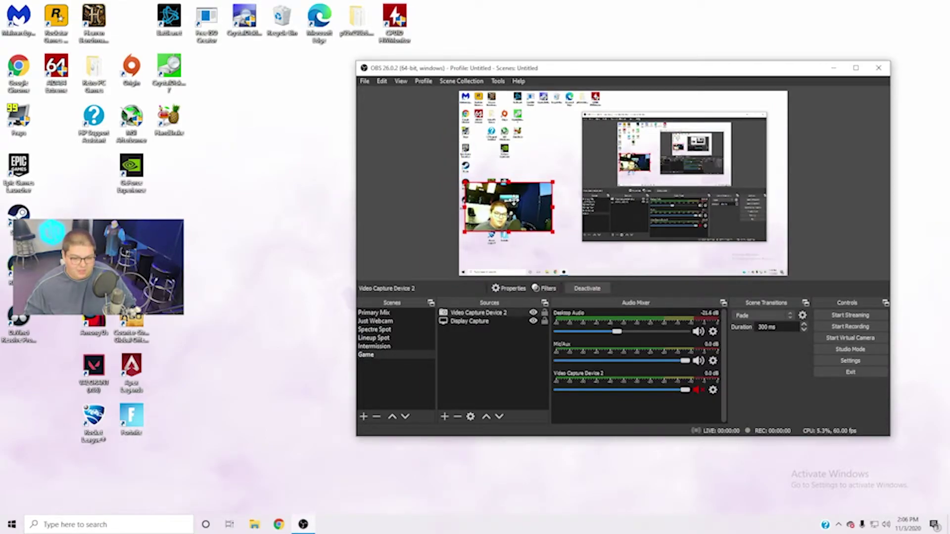
{"action": "left_click", "coordinate": [432, 191]}
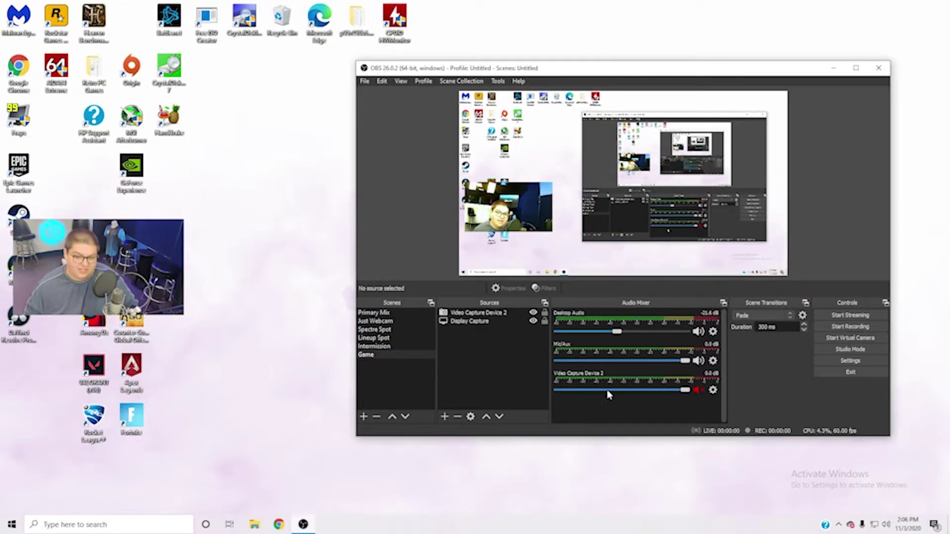